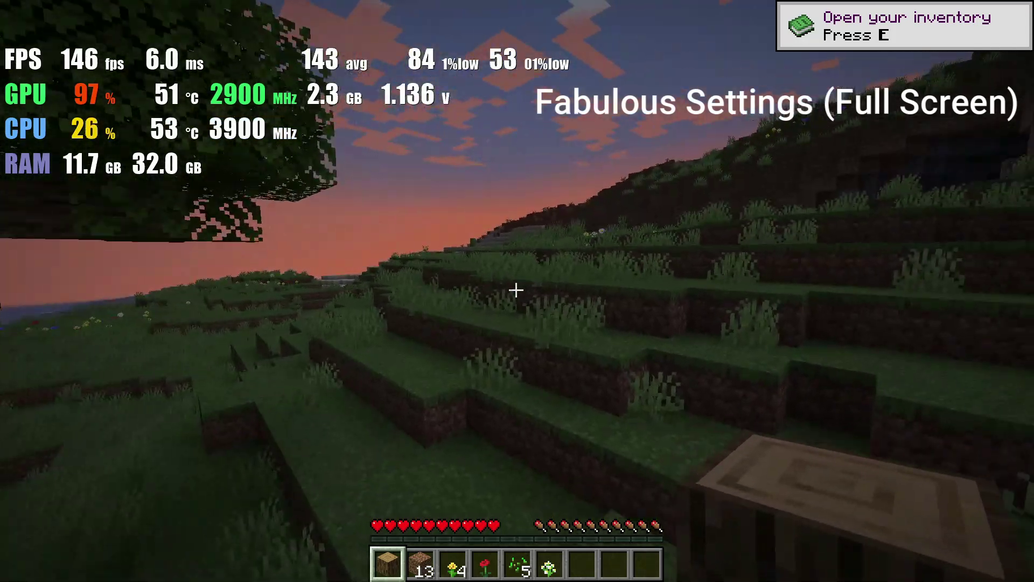
key("w")
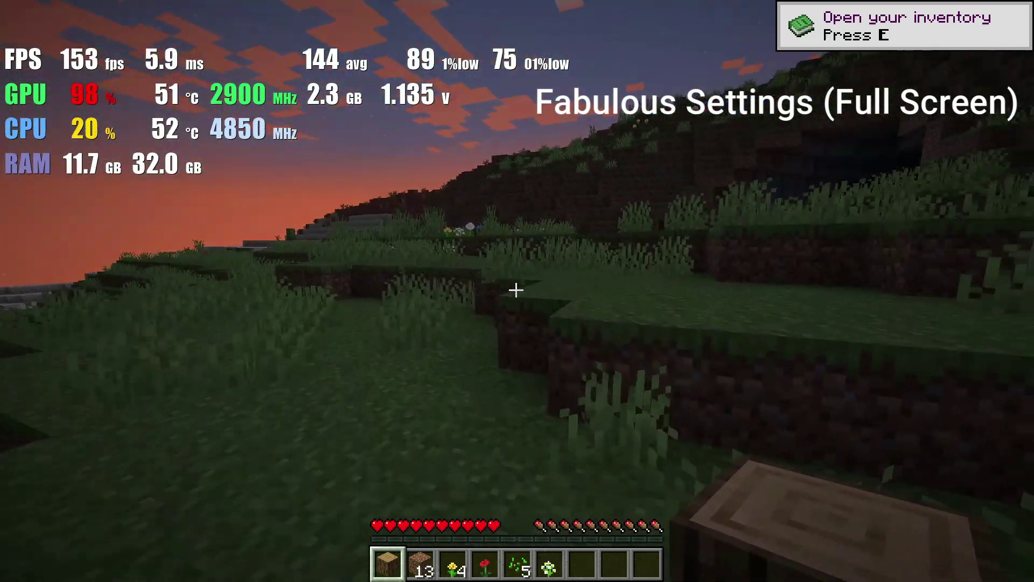
key("w")
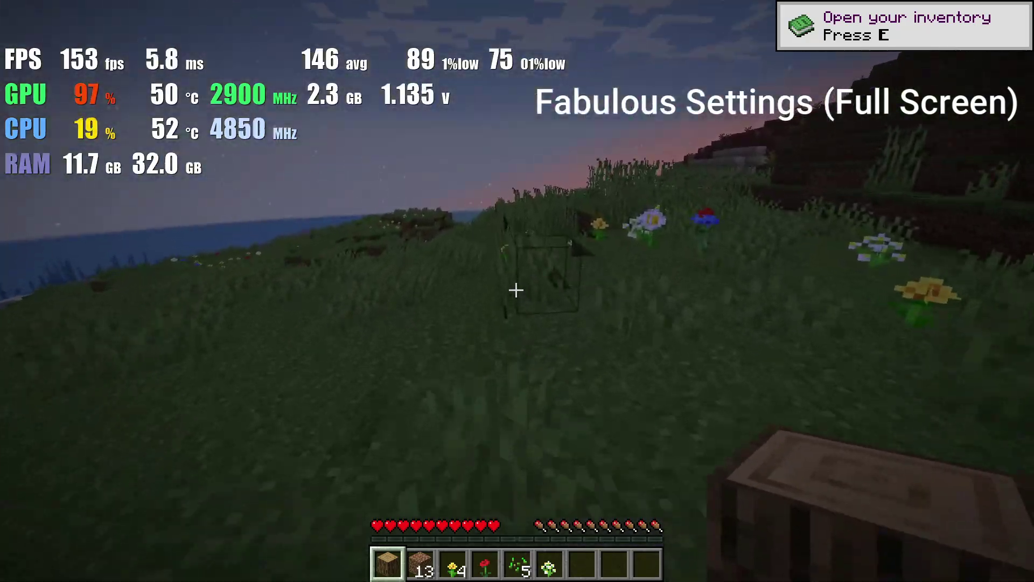
key("w")
key("w")
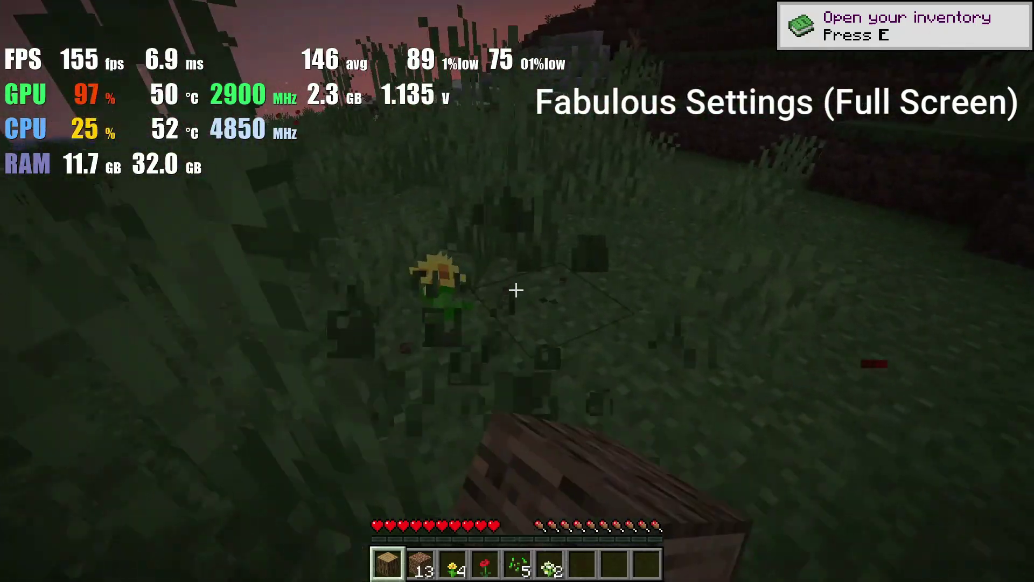
left_click(517, 290)
key("w")
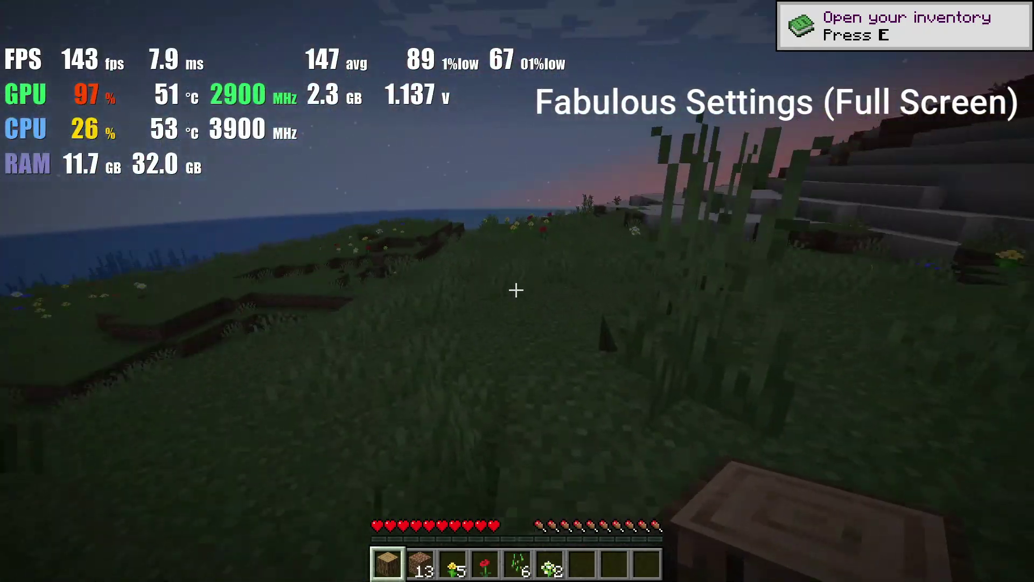
left_click(516, 290)
key("w")
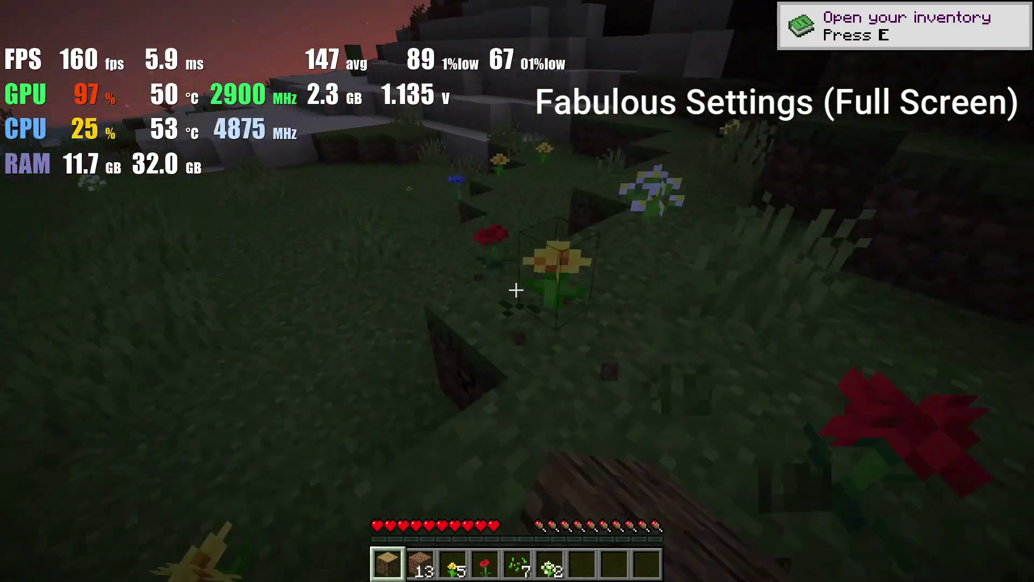
left_click(516, 291)
key("w")
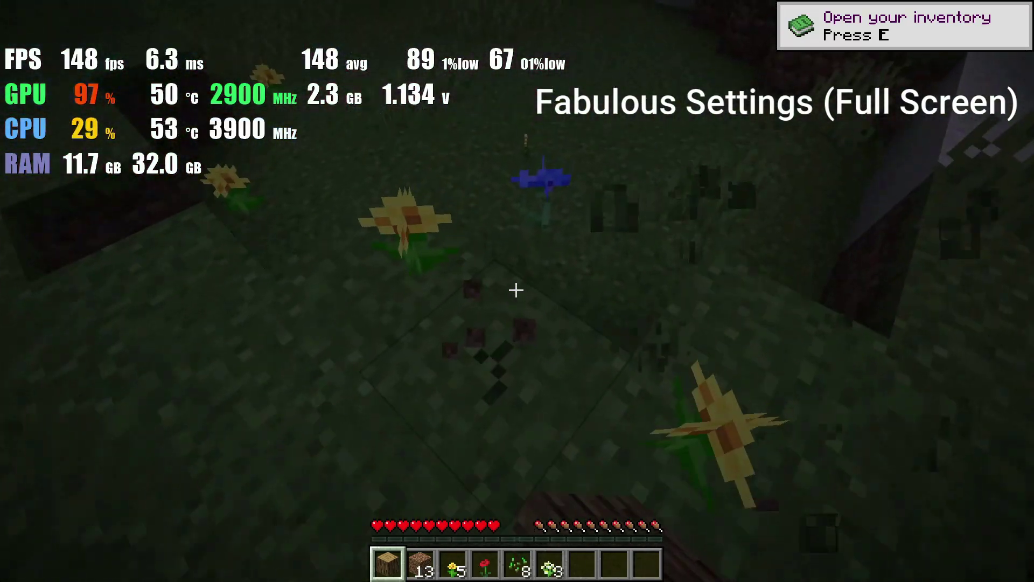
key("w")
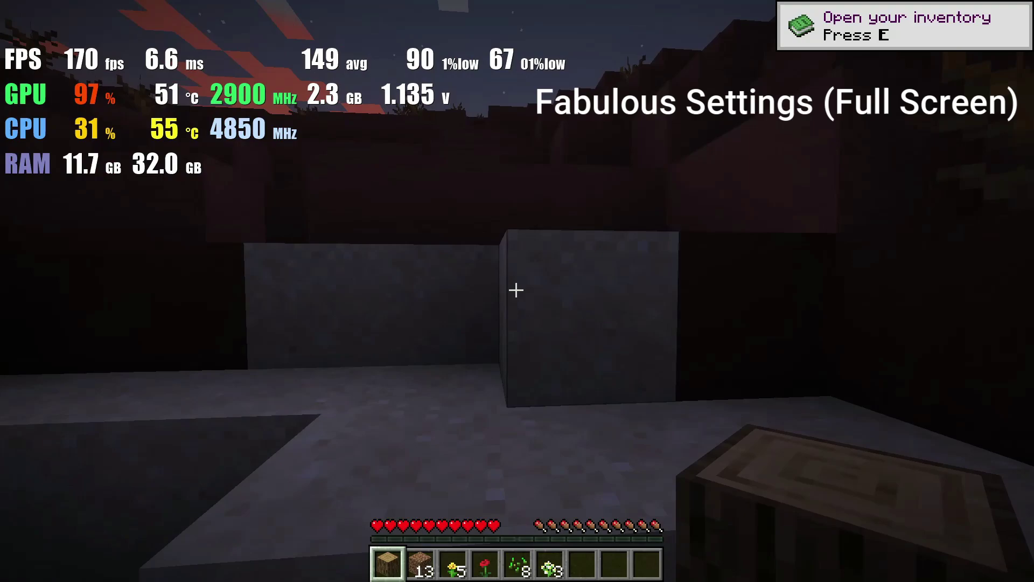
key("w")
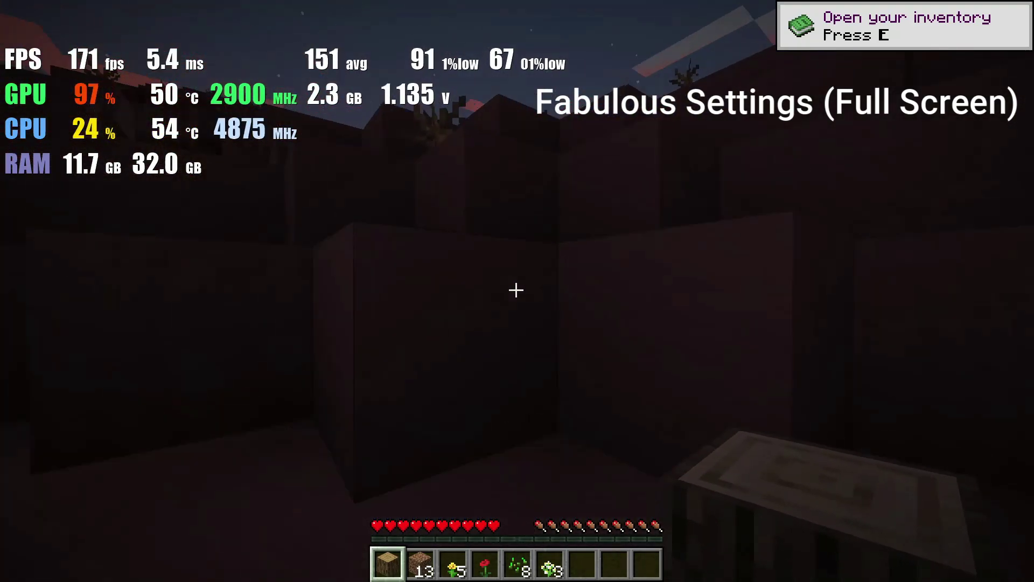
key("w")
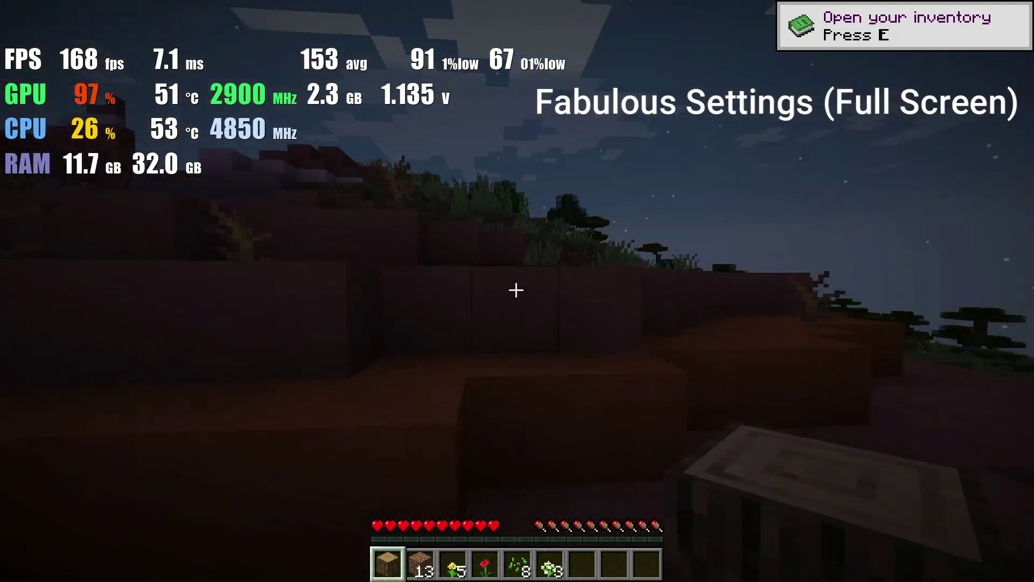
key("w")
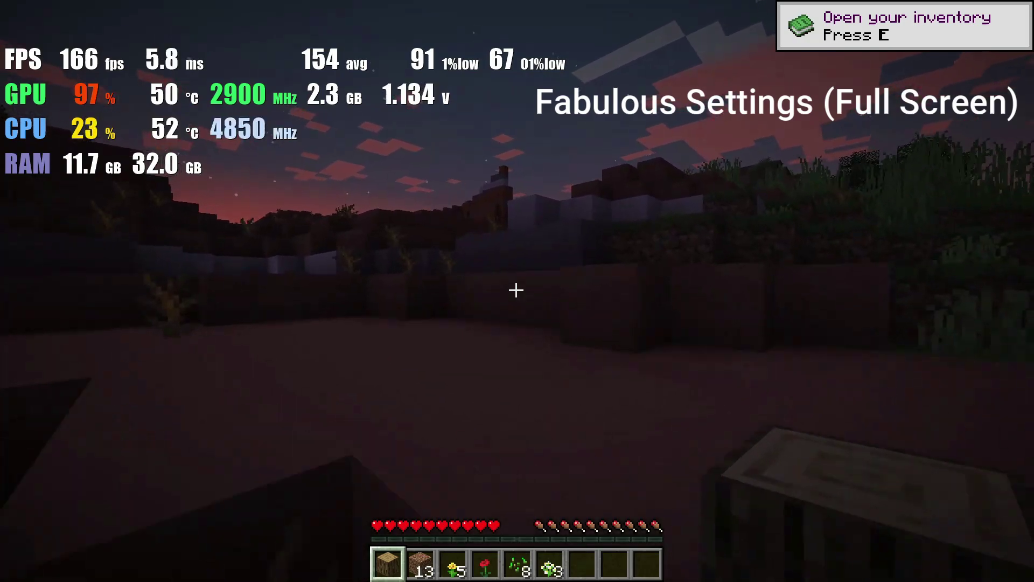
key("w")
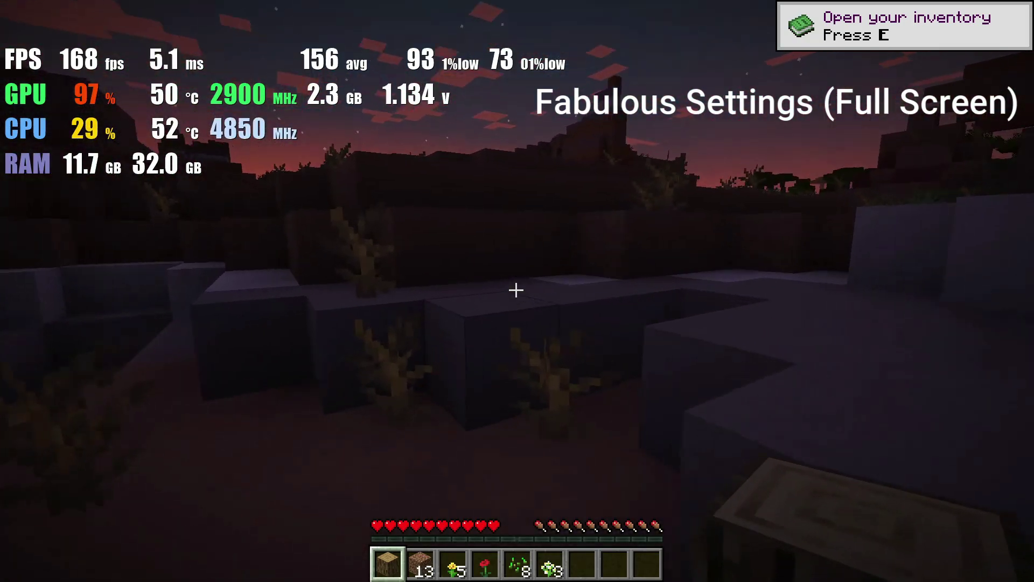
key("w")
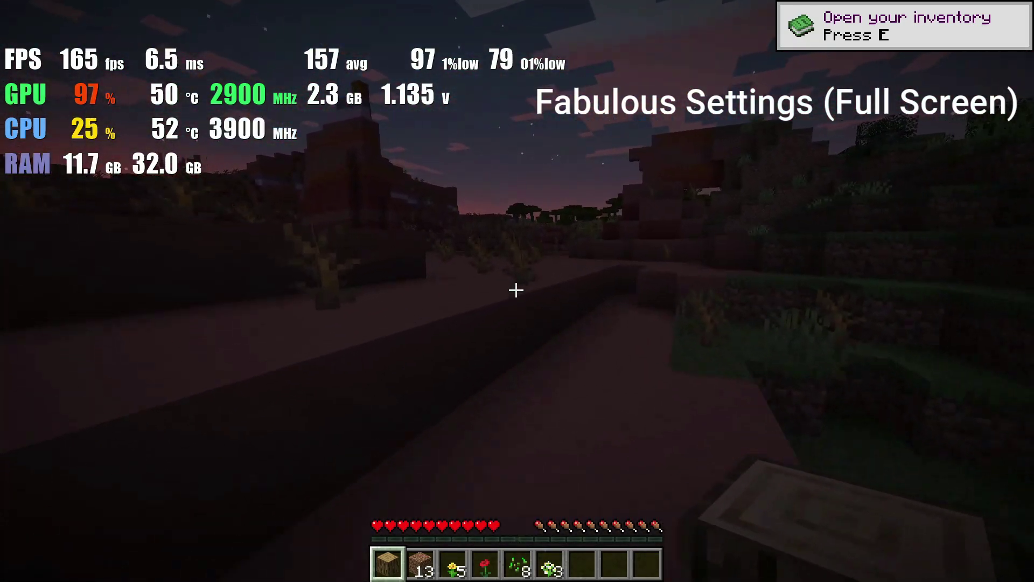
key("w")
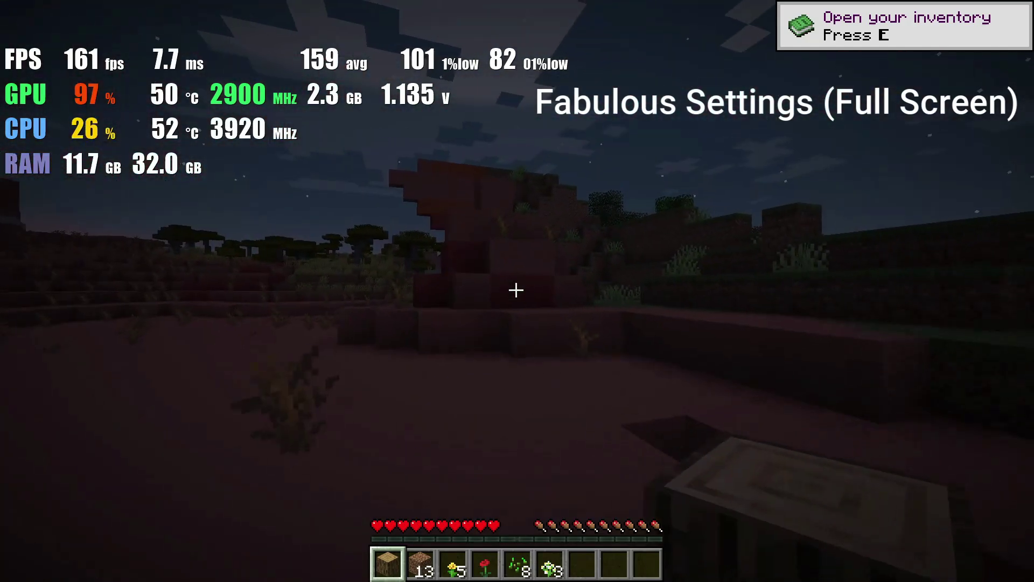
key("w")
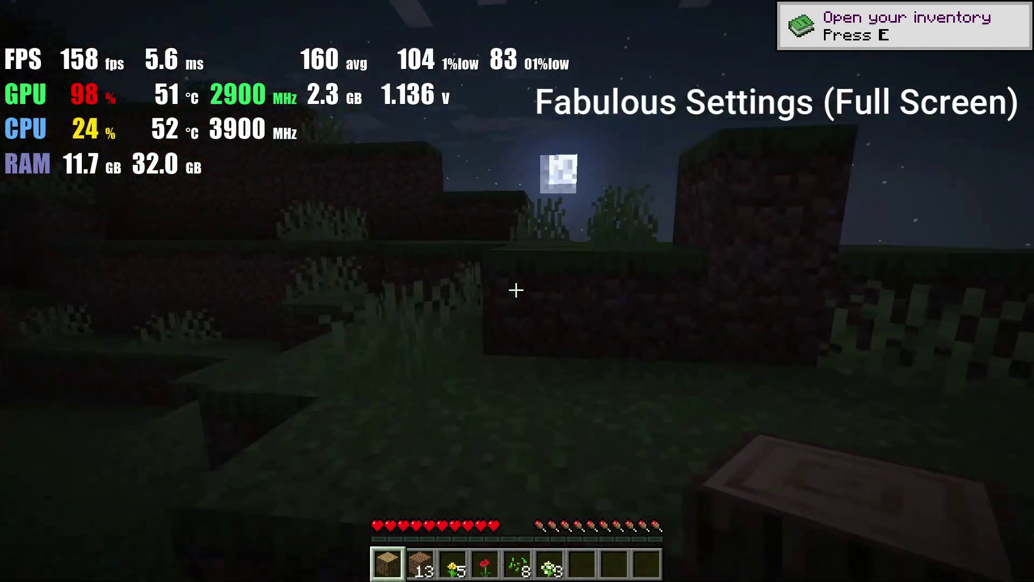
key("w")
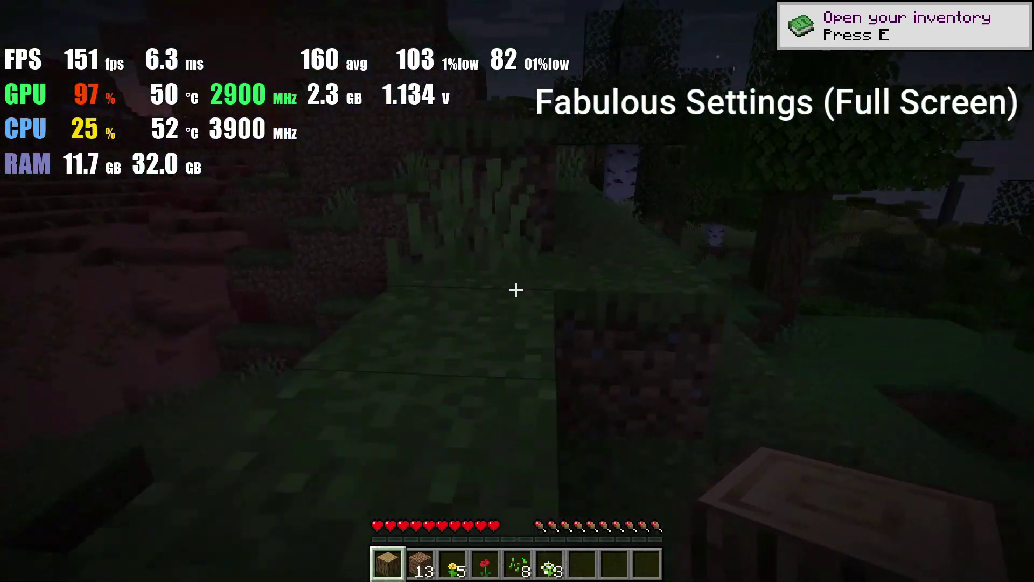
key("w")
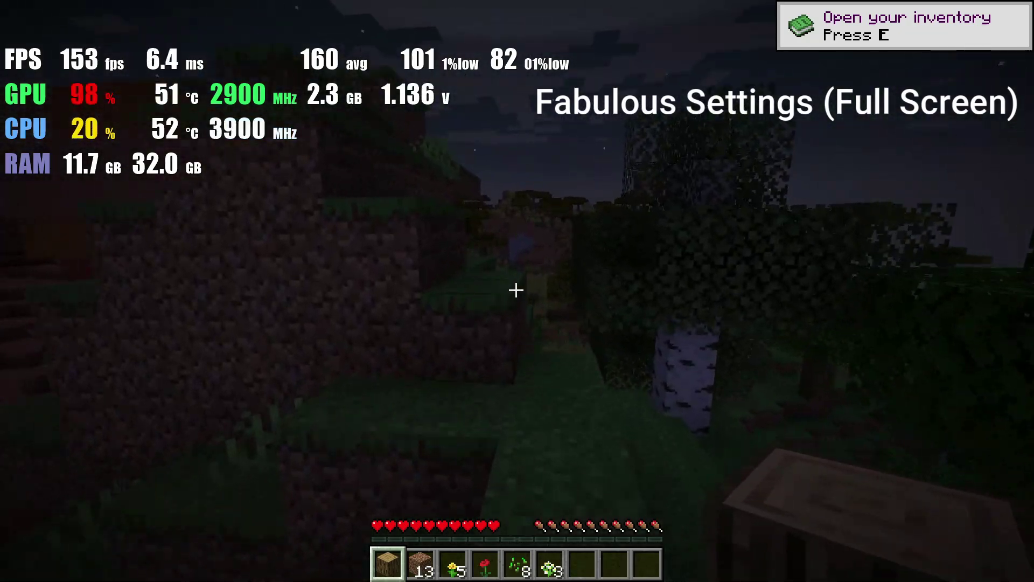
key("w")
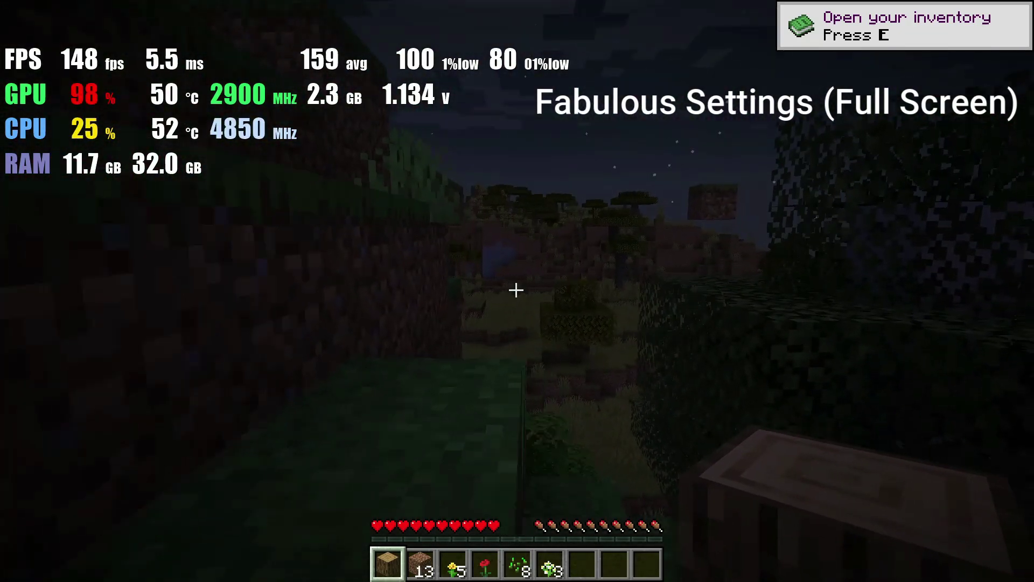
key("w")
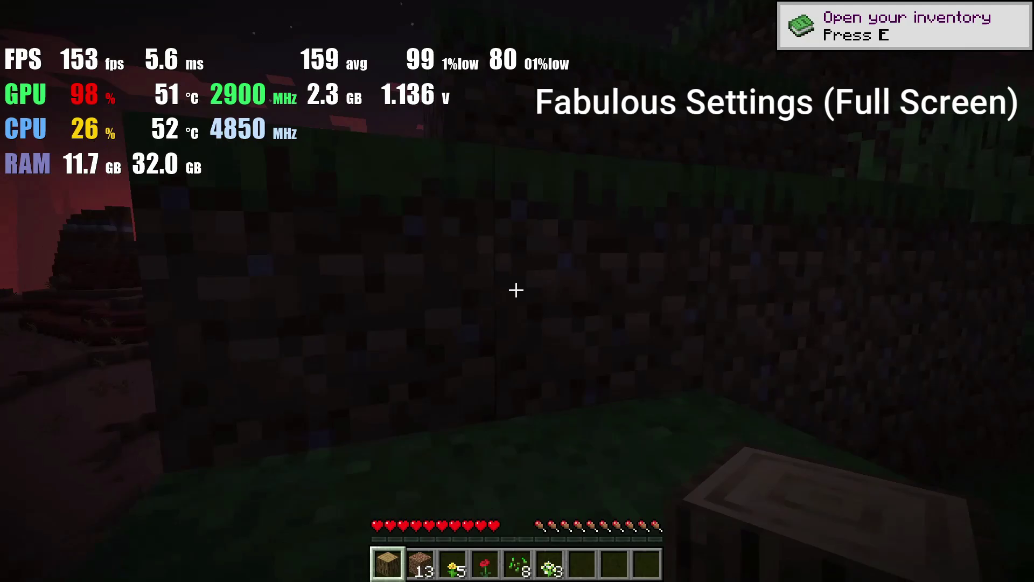
key("w")
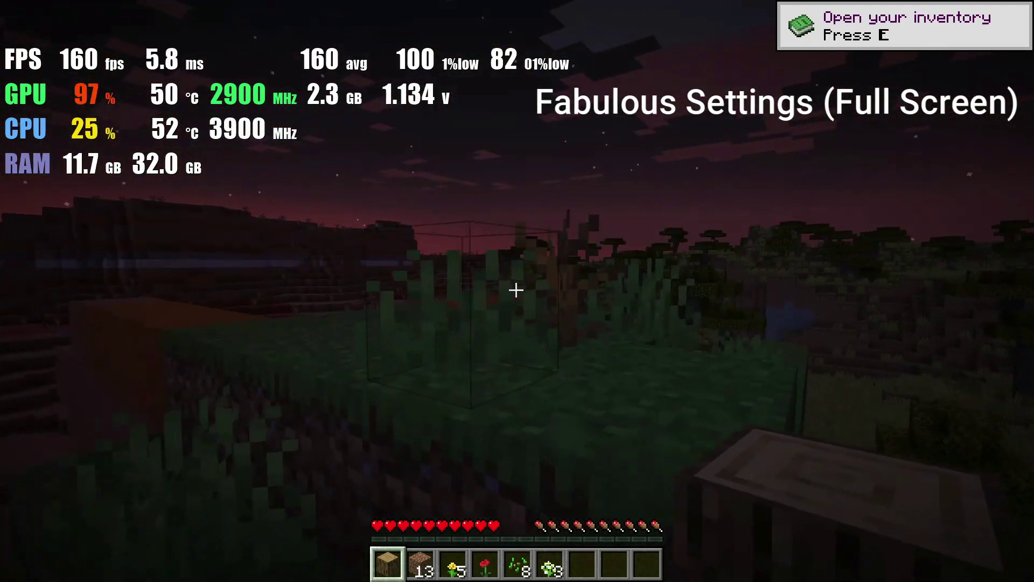
key("w")
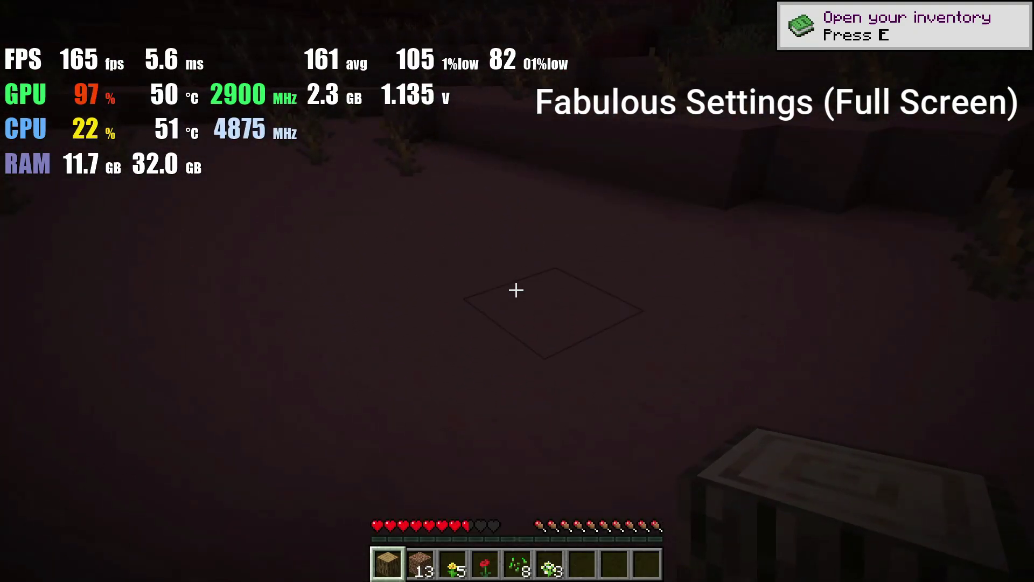
key("Escape")
left_click(517, 330)
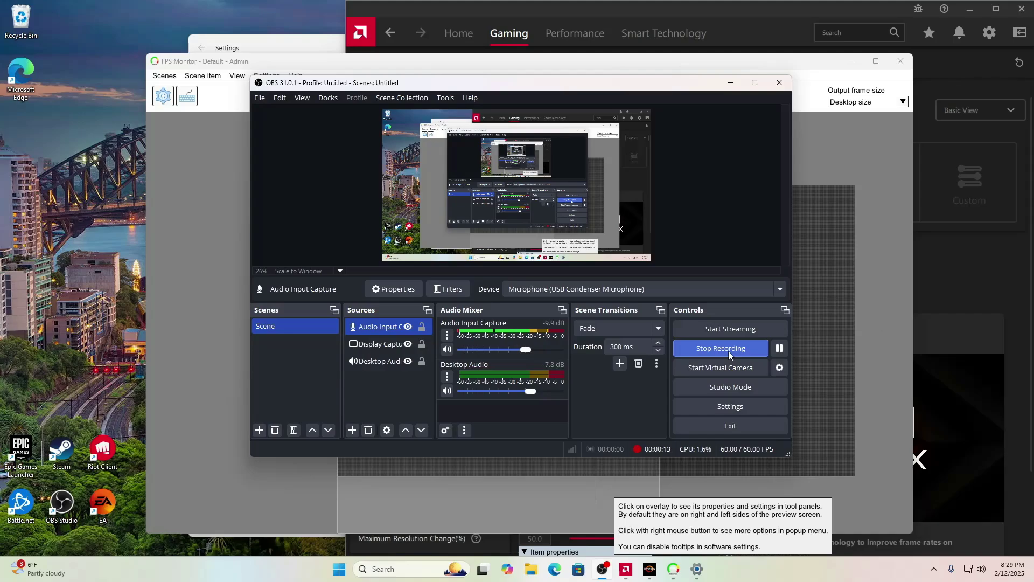
- Minimize the OBS window and close FPS Monitor to uncover the AMD graphics settings
left_click(730, 83)
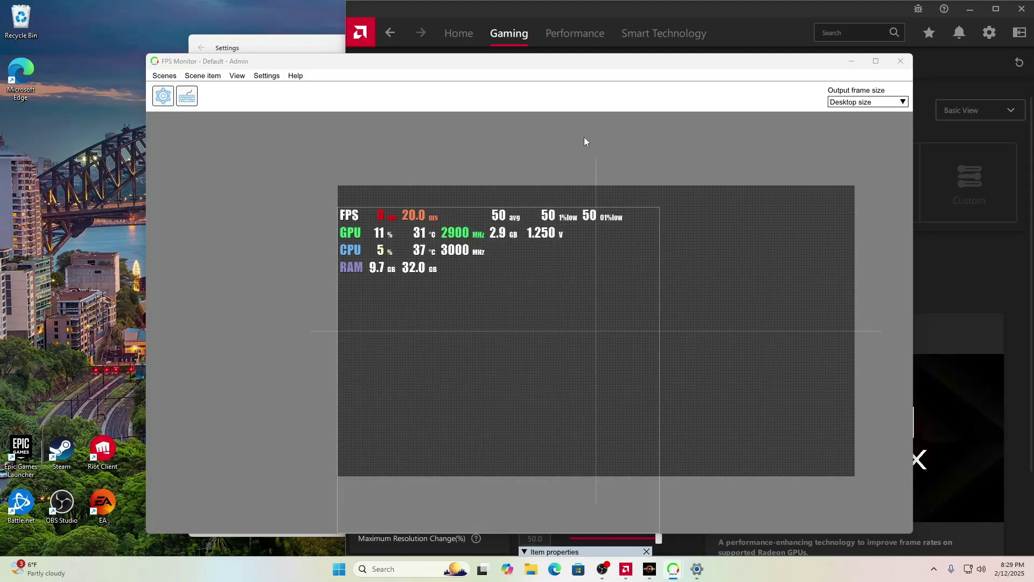
left_click(901, 61)
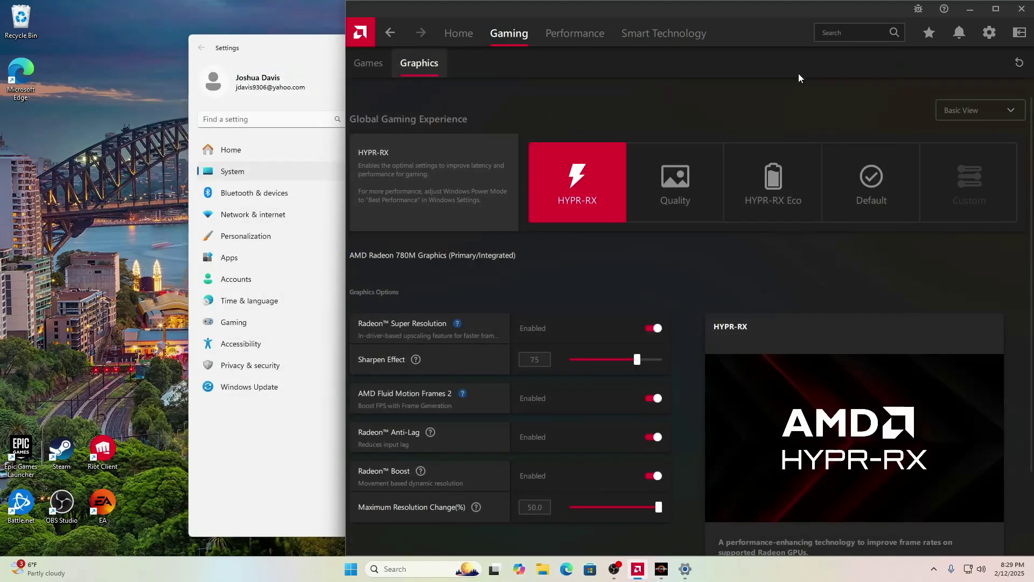
- Bring the AMD Software window fully into view and review its HYPR-RX graphics profile, performance metrics tracking and metrics overlay settings
left_click_drag(702, 11, 645, 31)
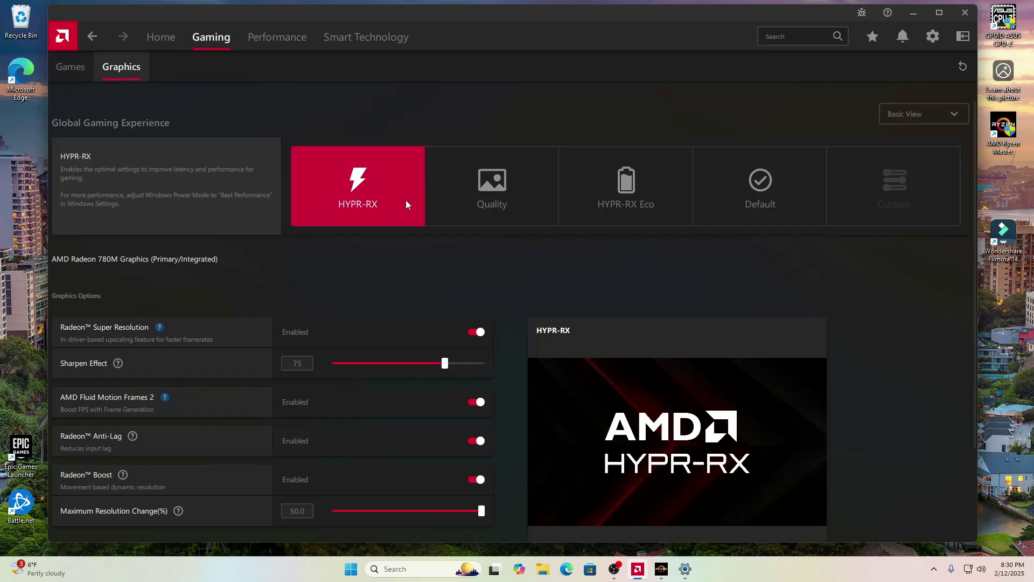
left_click(76, 67)
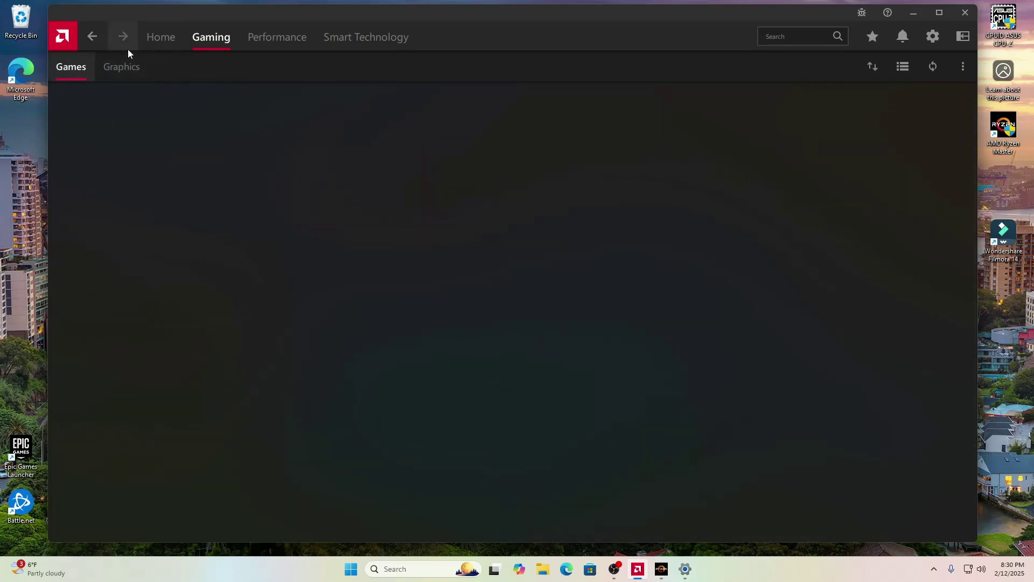
left_click(259, 40)
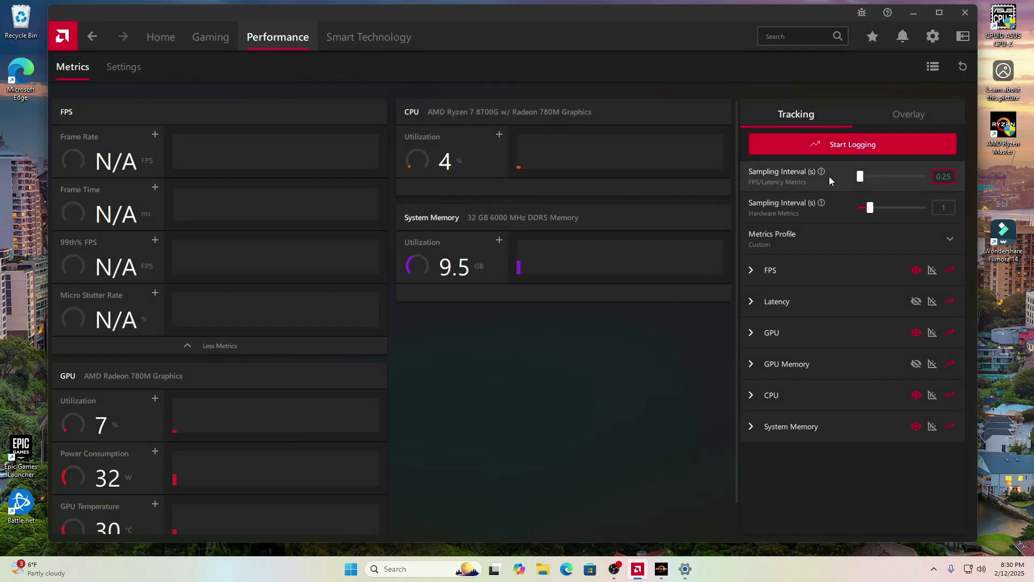
left_click(907, 115)
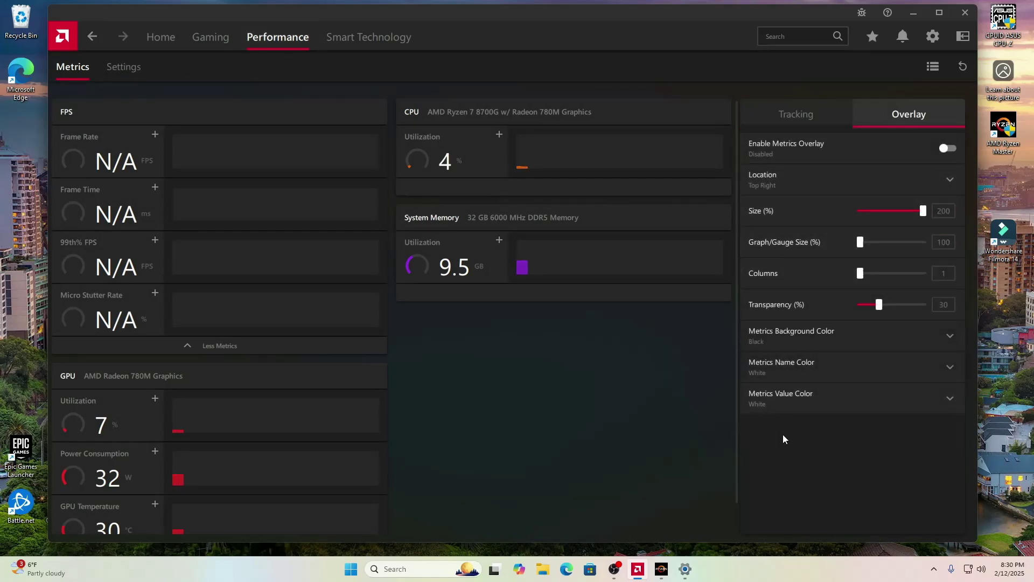
- Close the AMD Software window and the Windows Settings window showing the device specifications
left_click(966, 13)
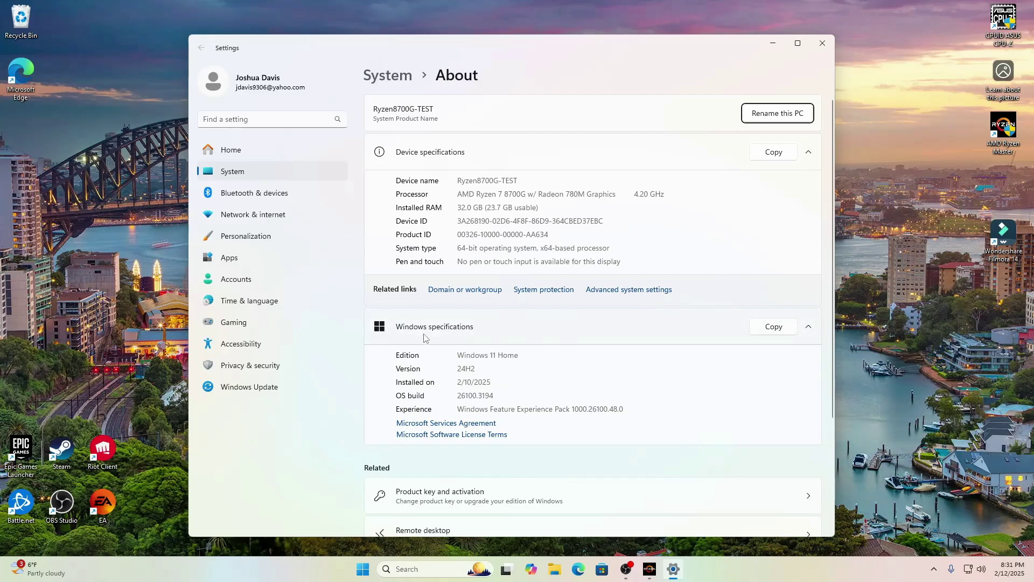
left_click(823, 46)
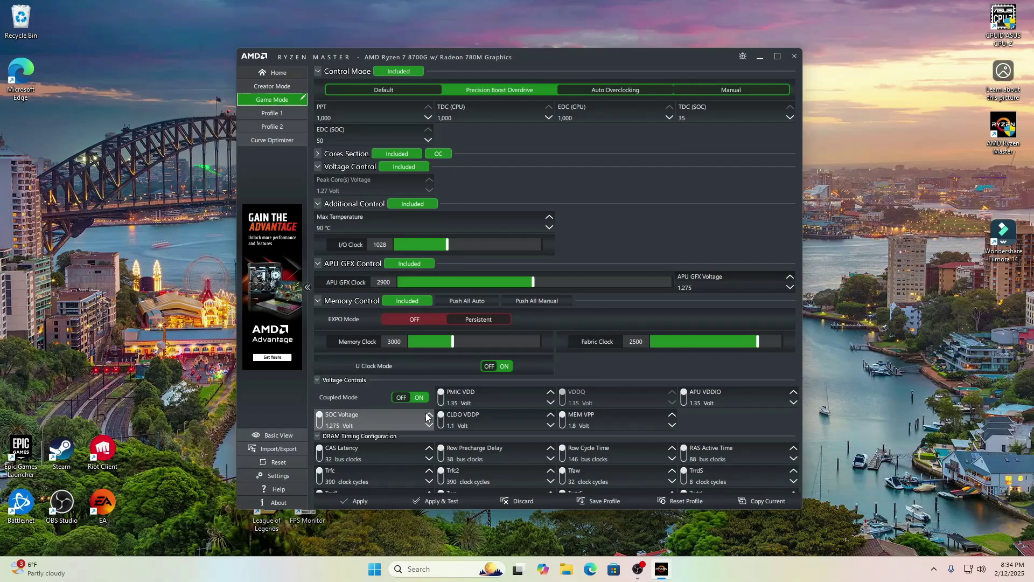
mouse_move(645, 573)
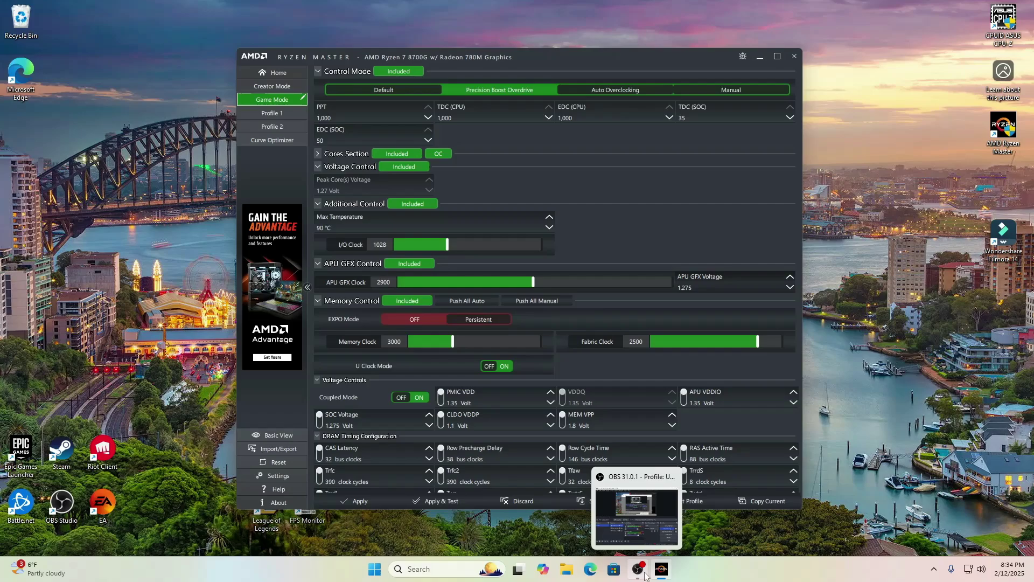